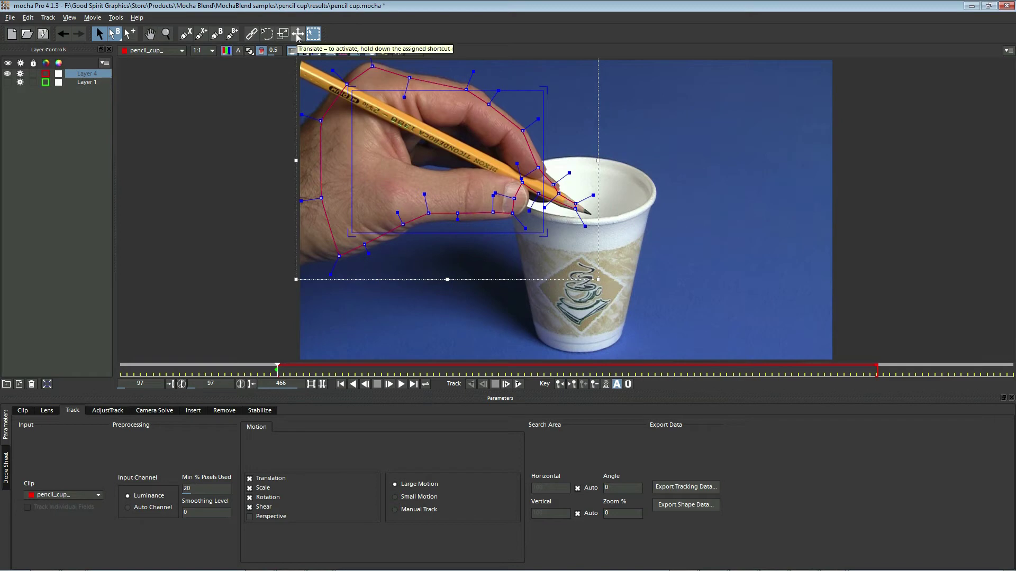
- Shrink the hand layer's surface to a small square and place it over the pencil tip
drag(437, 163, 578, 218)
key(s)
drag(627, 147, 625, 208)
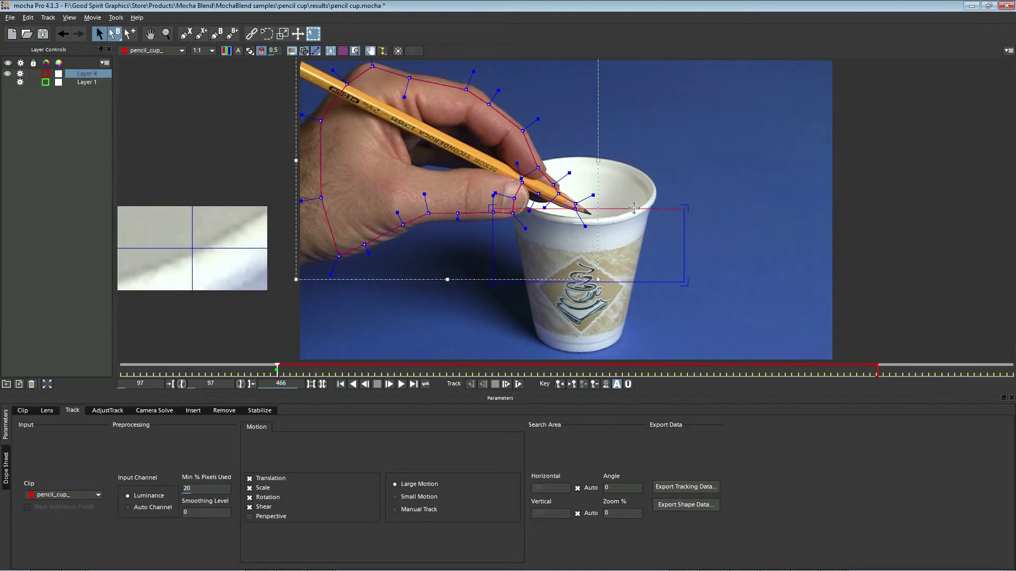
drag(636, 282, 634, 226)
mouse_move(493, 217)
mouse_down()
mouse_move(570, 223)
mouse_move(739, 167)
mouse_move(535, 174)
mouse_move(535, 140)
mouse_up()
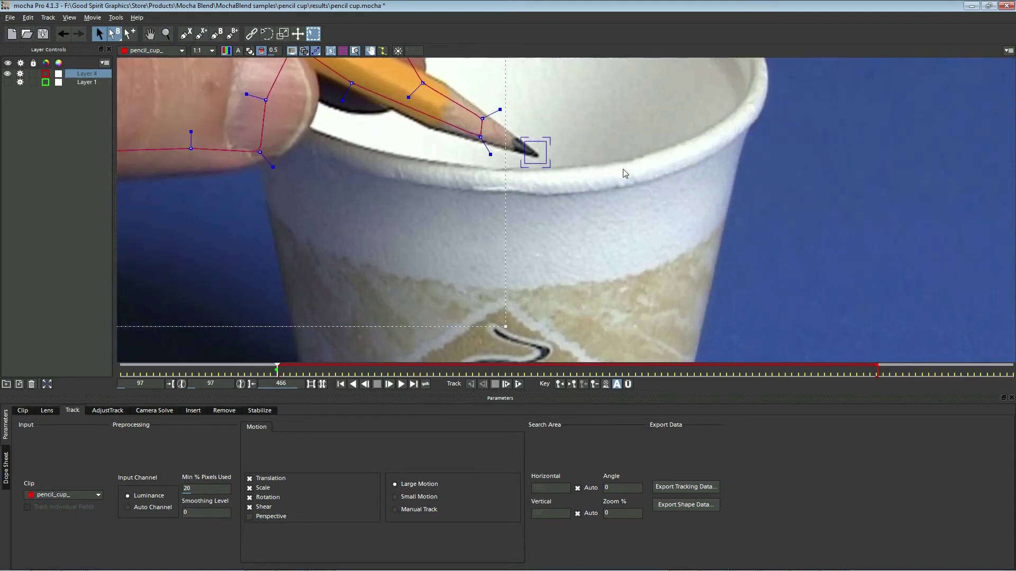
key(z)
drag(628, 167, 675, 276)
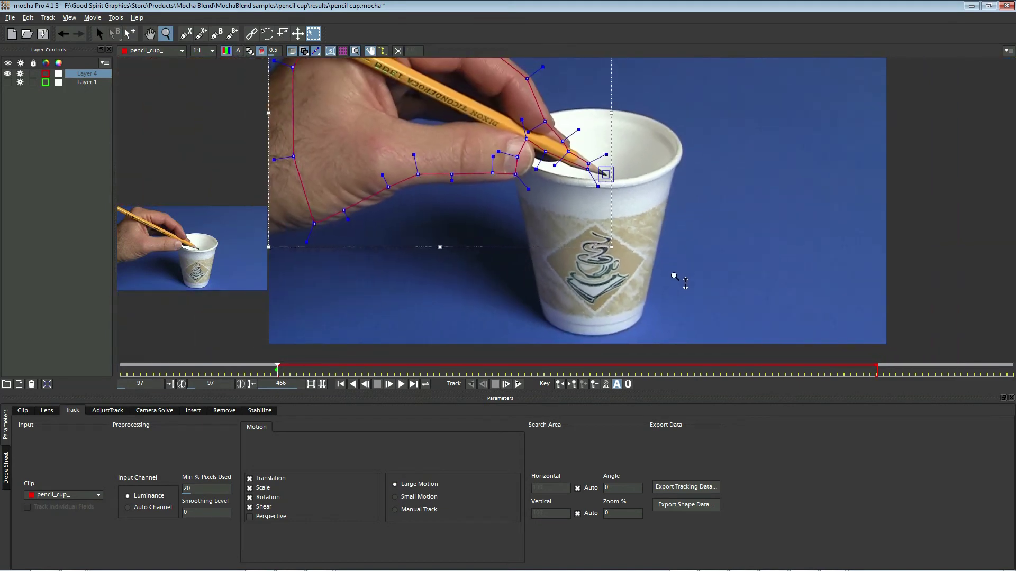
key(s)
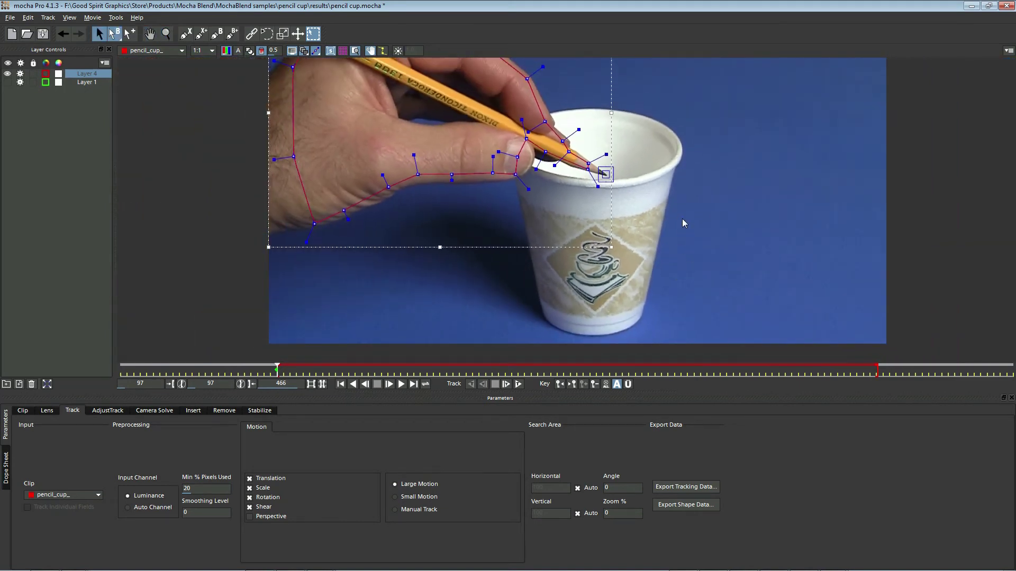
scroll(681, 222, up, 1)
scroll(459, 314, down, 2)
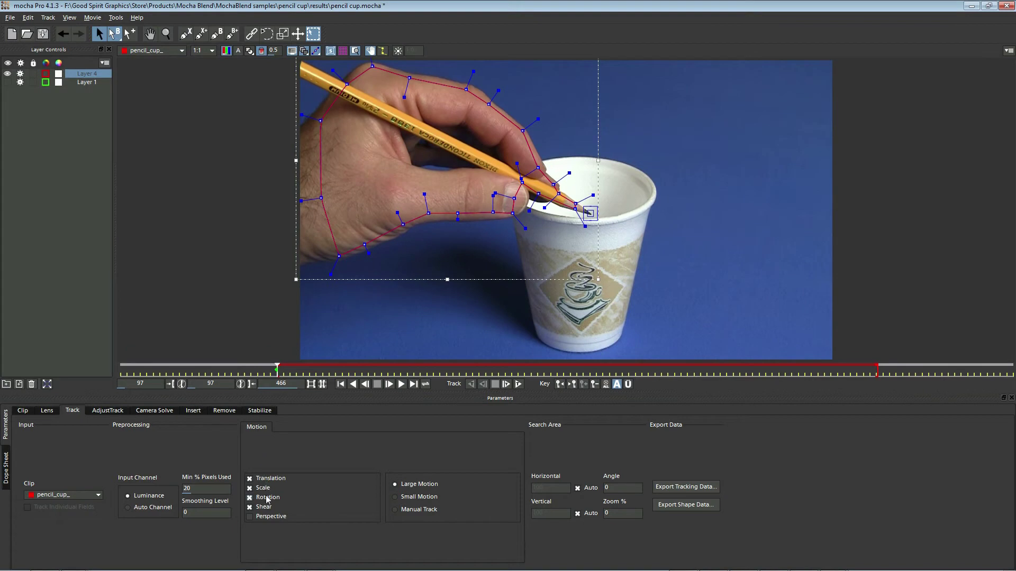
- Turn off Shear motion and track the layer forward through frame 466
click(252, 507)
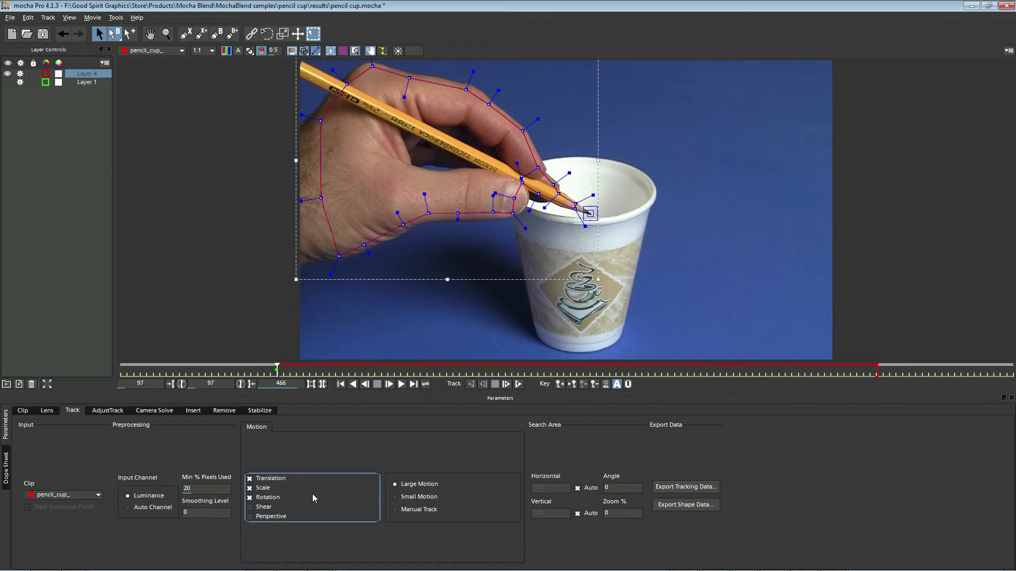
click(519, 384)
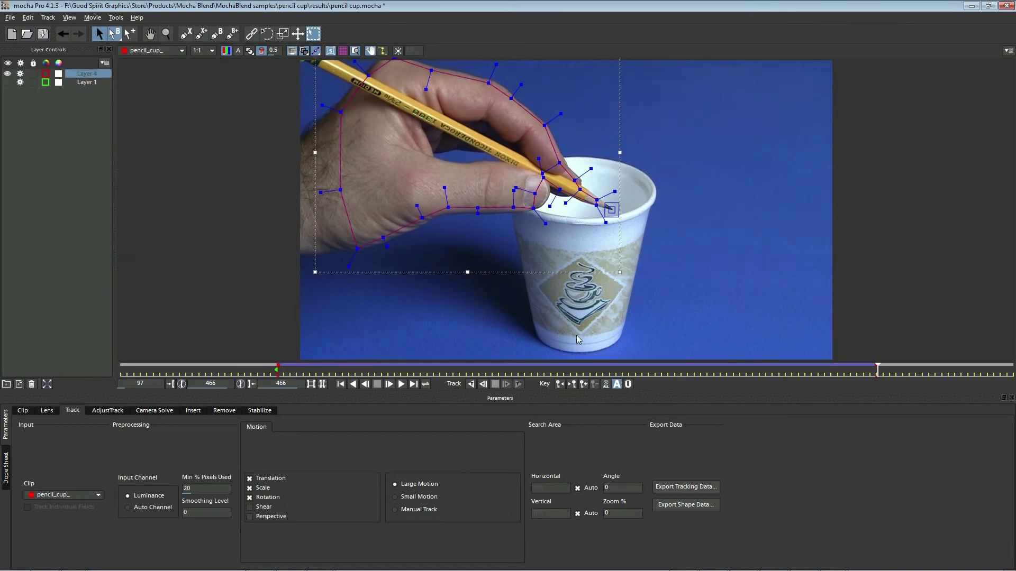
- Examine up close how the surface follows the pencil tip between frames 466 and 97
key(z)
click(659, 151)
click(667, 211)
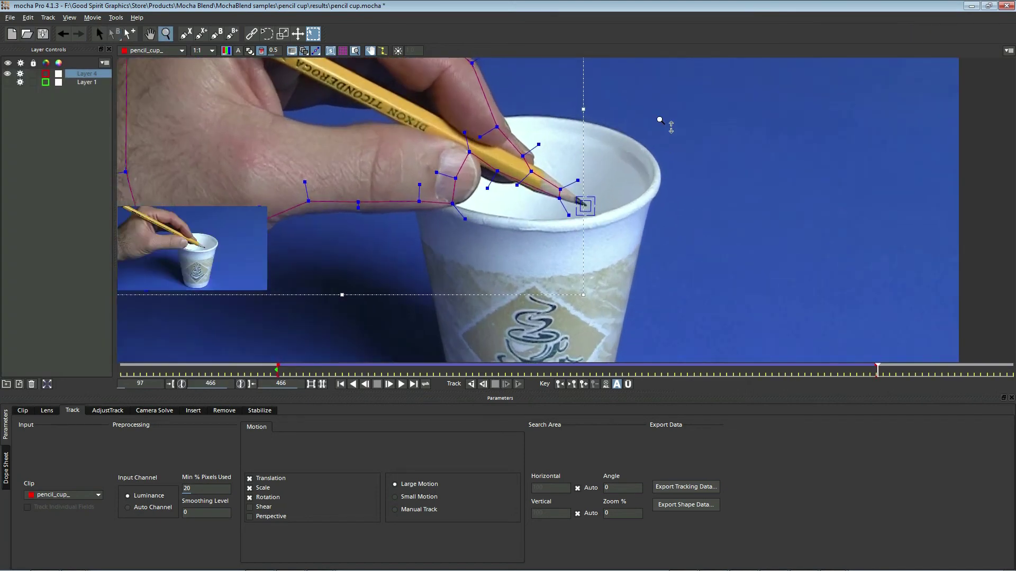
click(669, 214)
click(656, 207)
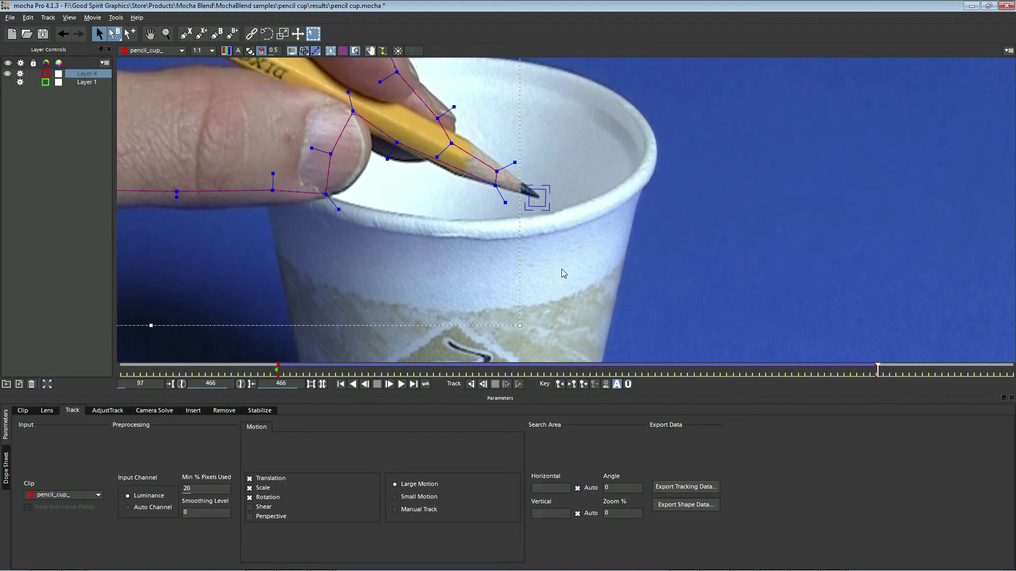
drag(877, 369, 786, 380)
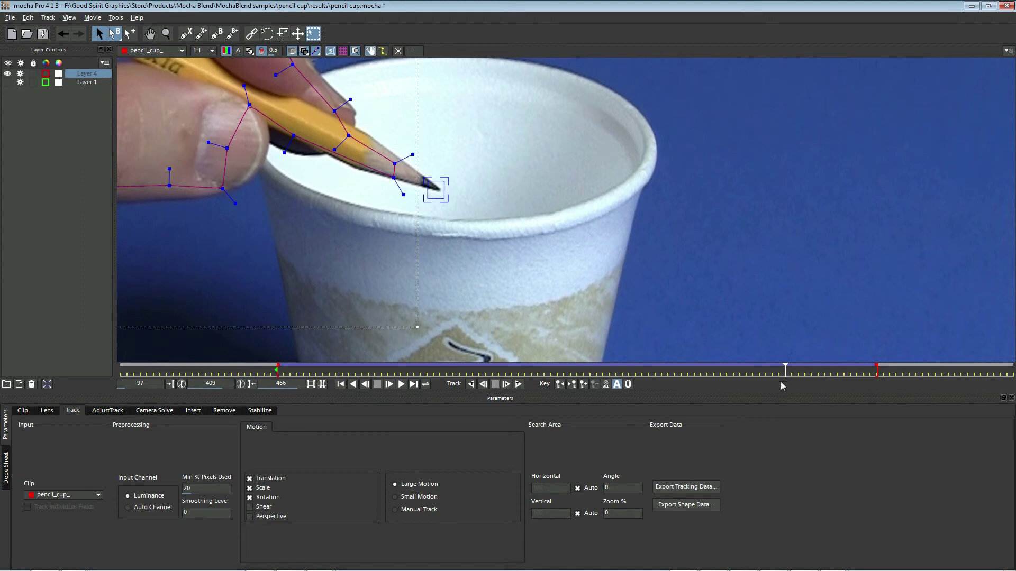
mouse_move(785, 369)
mouse_down()
mouse_move(876, 370)
mouse_move(586, 371)
mouse_move(492, 402)
mouse_move(277, 405)
mouse_up()
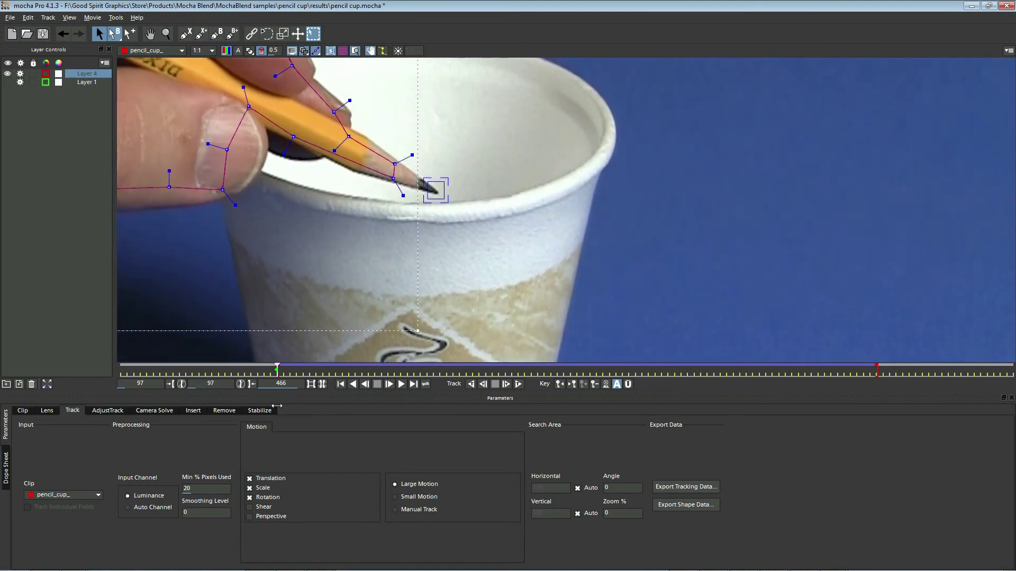
scroll(509, 274, down, 6)
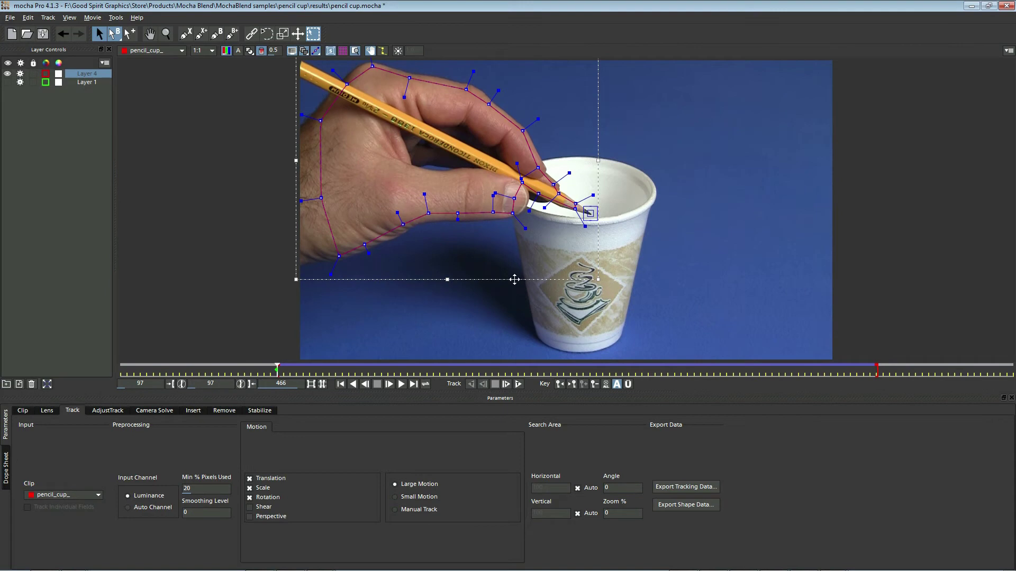
- Export the layer's tracking data to the clipboard in MochaBlend format, then switch to Cinema 4D and paste it into MochaBlend data slot 1
click(705, 487)
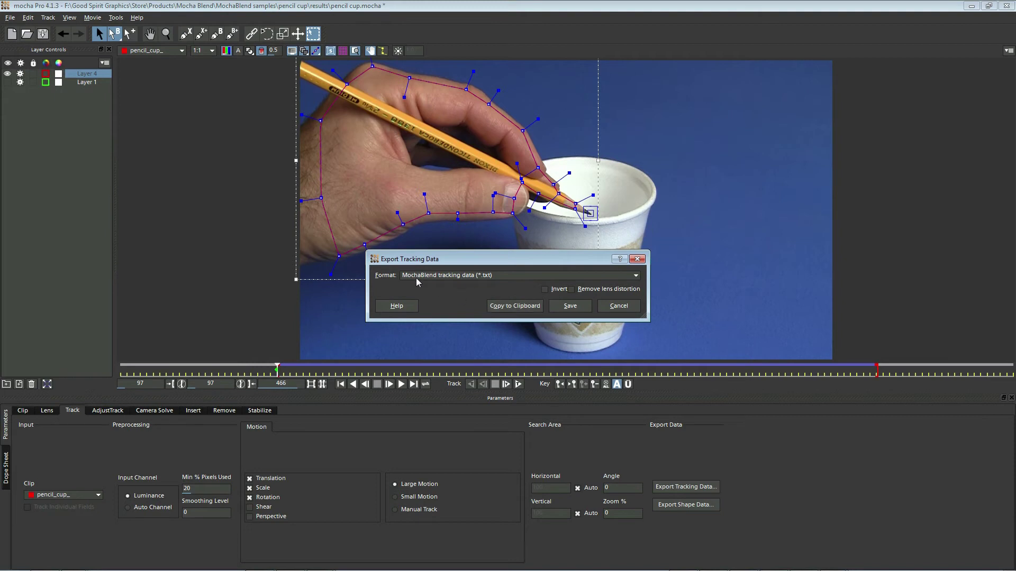
click(525, 307)
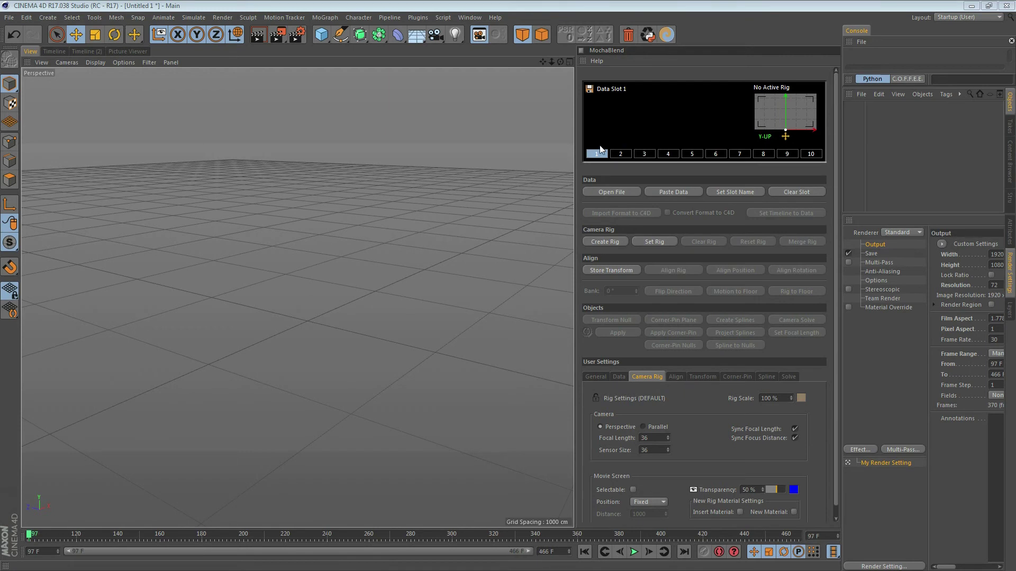
click(674, 192)
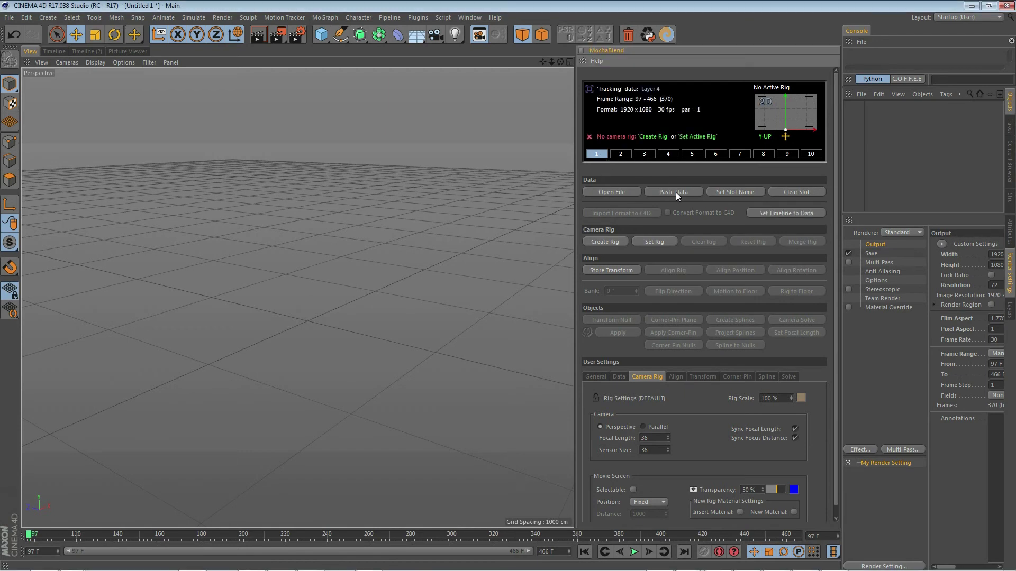
- Create a MochaBlend camera rig and set the timeline to the tracking data
click(650, 136)
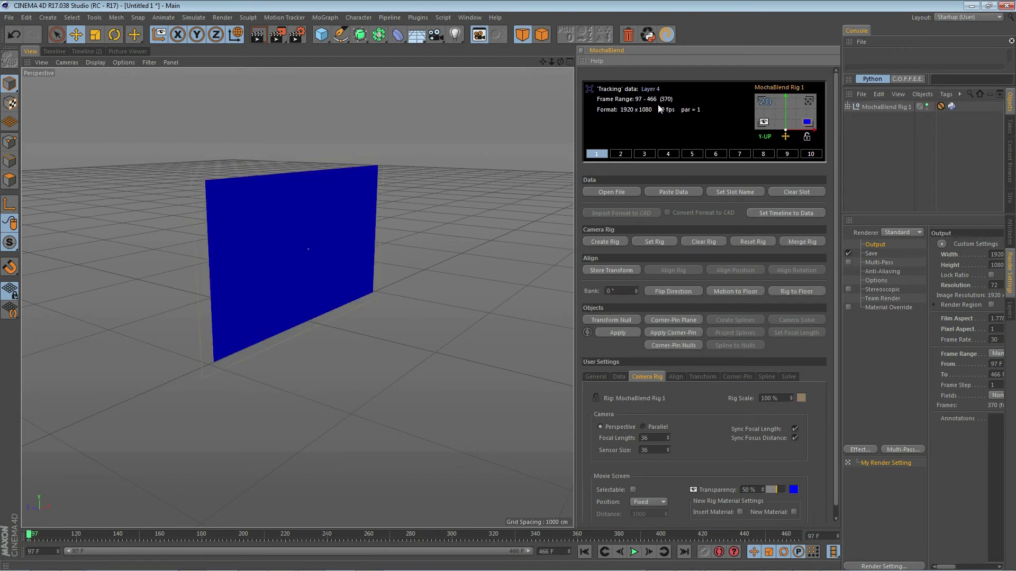
click(768, 211)
- Load the pencil_cup_00001.jpg footage from the pencil cup folder onto the rig's movie screen
middle_click(465, 351)
click(506, 250)
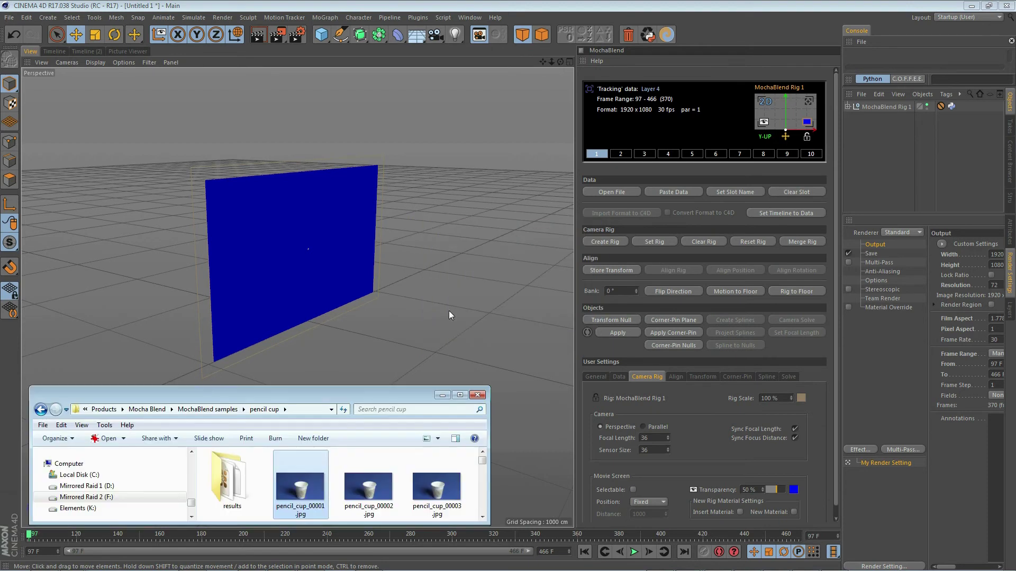
drag(322, 466, 449, 365)
mouse_move(678, 268)
mouse_down()
mouse_move(792, 142)
mouse_move(777, 108)
mouse_move(785, 104)
mouse_up()
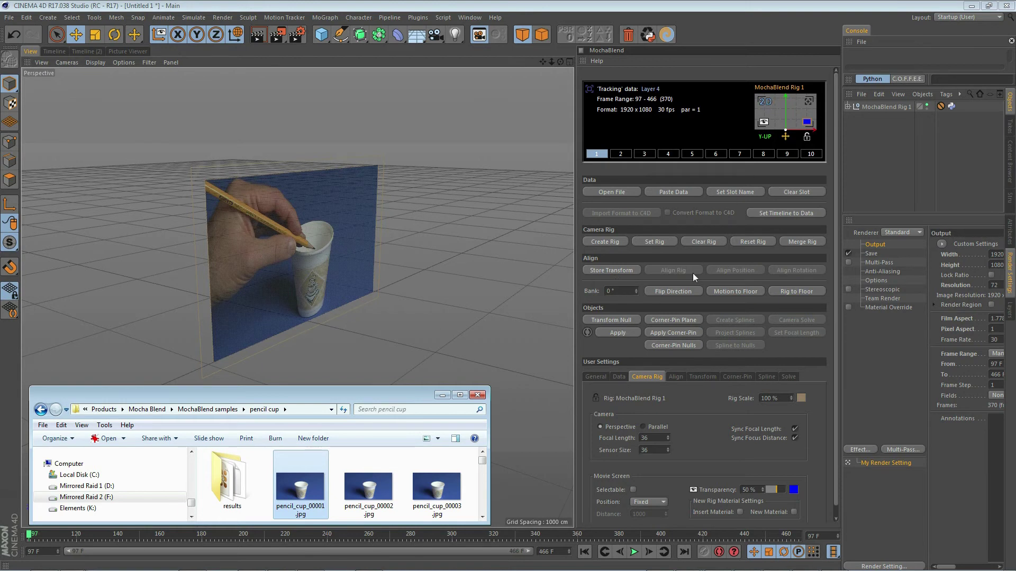
- Create a transform null from the 2D tracking data and check its motion through the rig camera
click(623, 319)
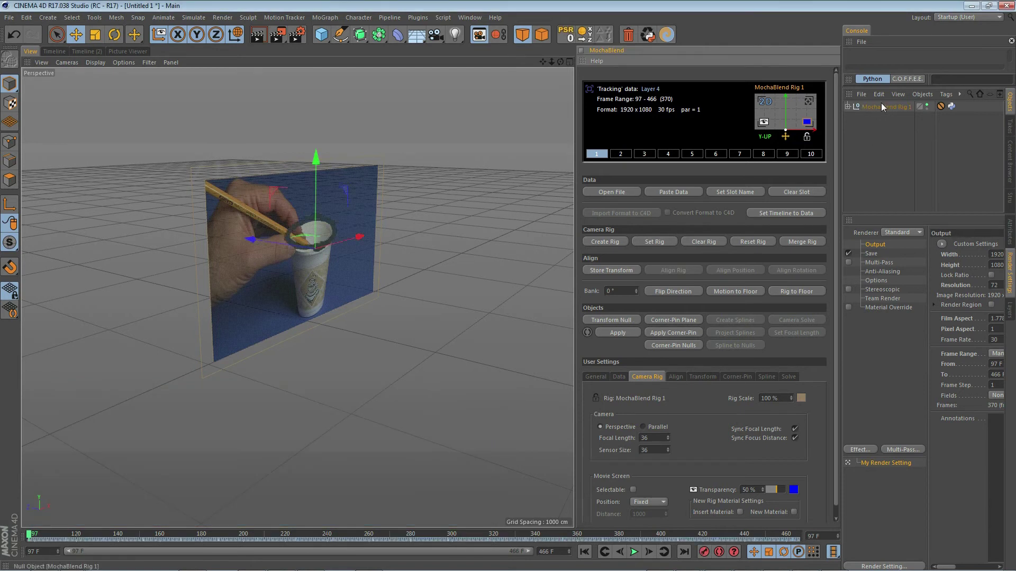
click(845, 105)
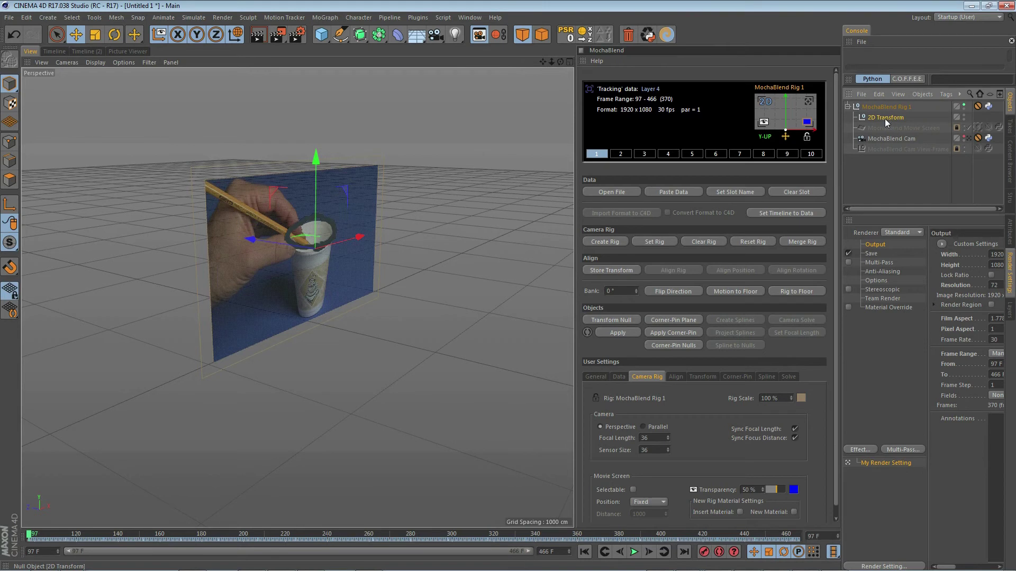
click(807, 102)
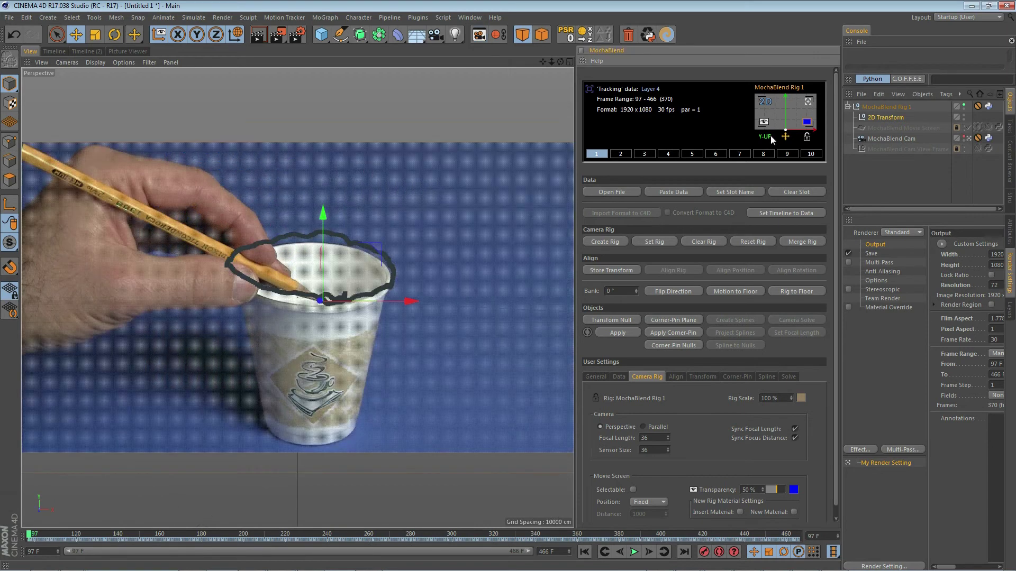
click(54, 535)
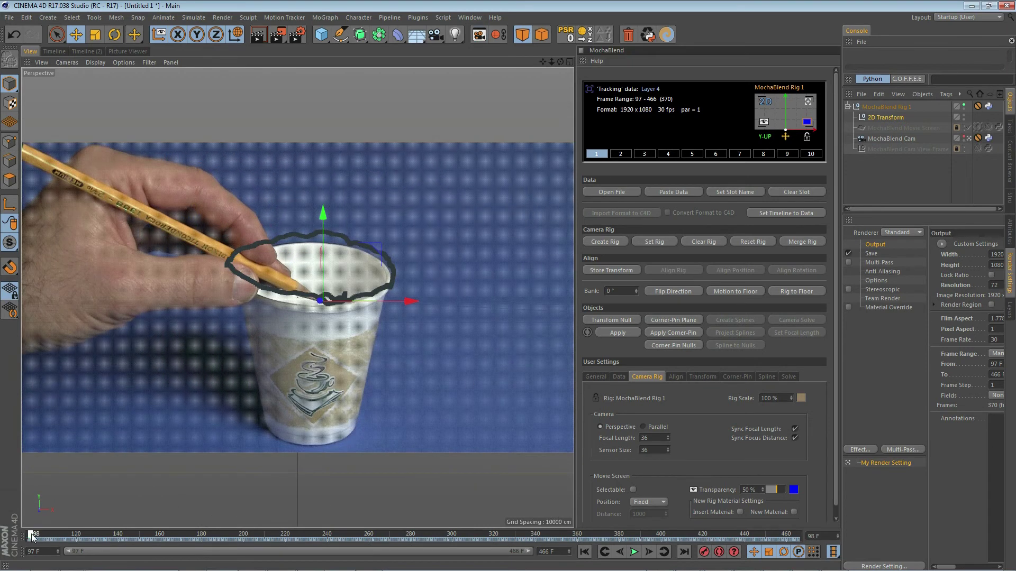
drag(76, 537, 30, 538)
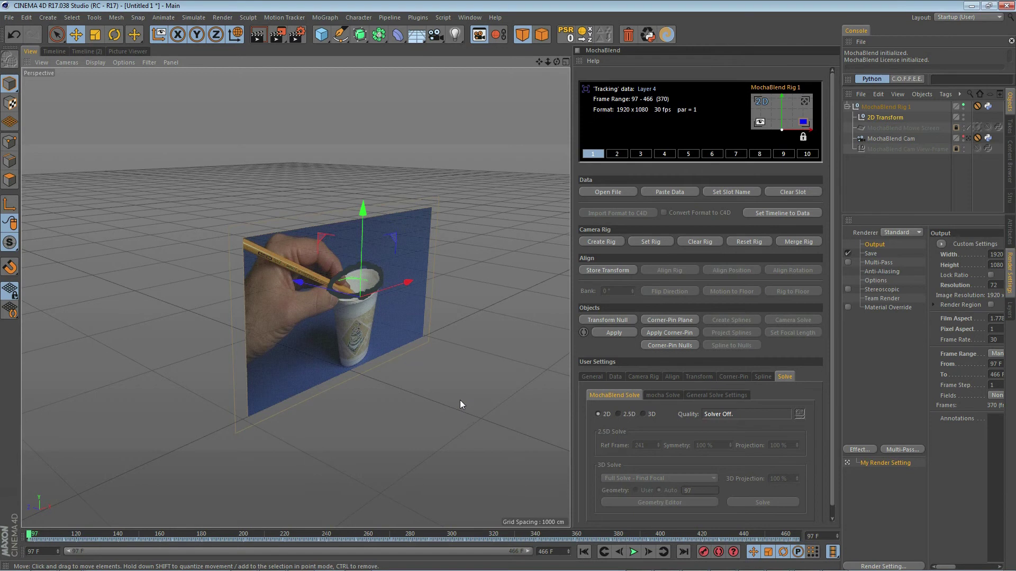
- Switch the rig to the 2.5D solve and create a transform null, inspecting it through the rig camera and in perspective
click(762, 102)
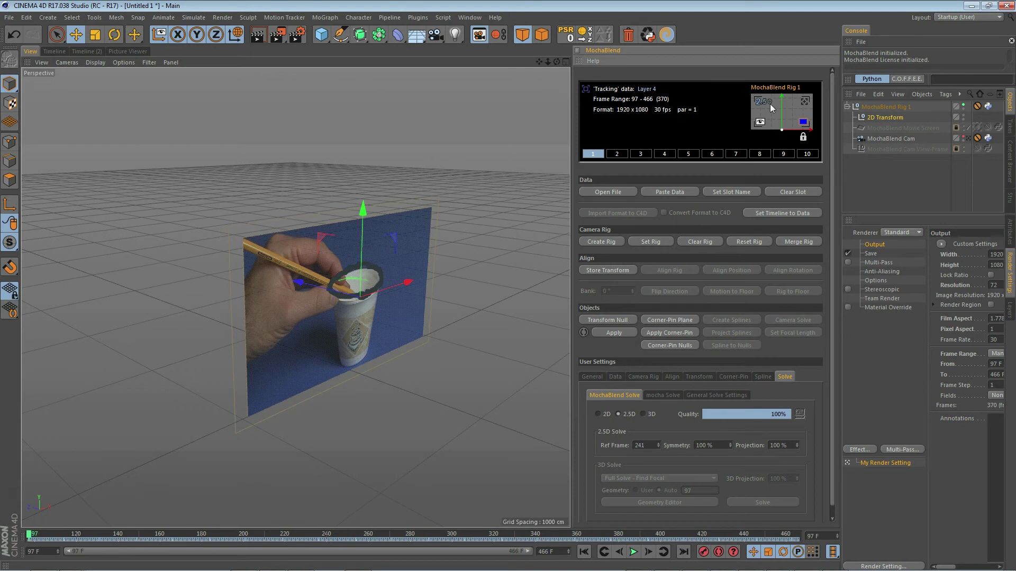
click(616, 319)
mouse_move(382, 365)
alt+mouse_down()
mouse_move(432, 357)
mouse_move(353, 364)
mouse_move(423, 358)
alt+mouse_up()
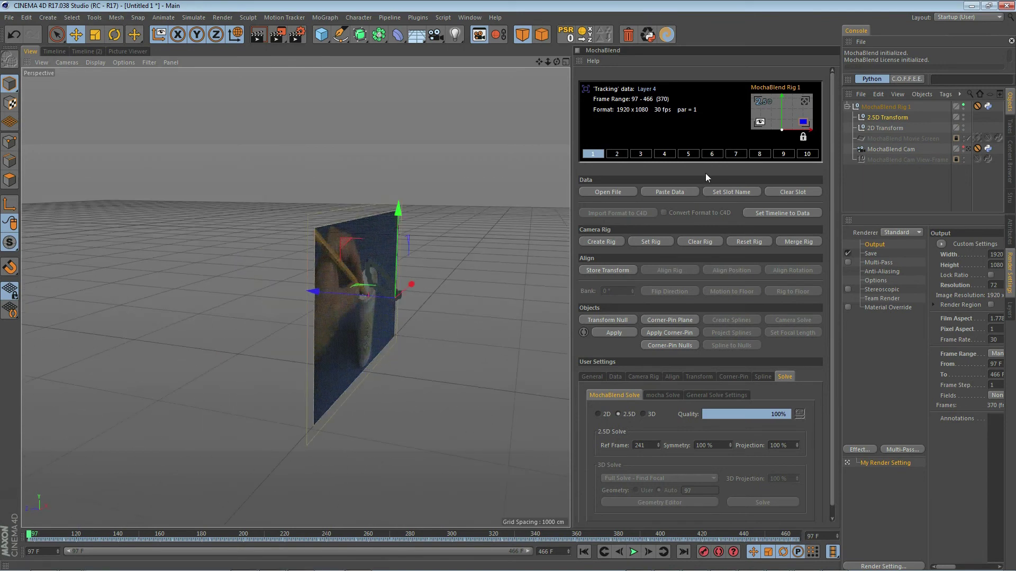
click(803, 102)
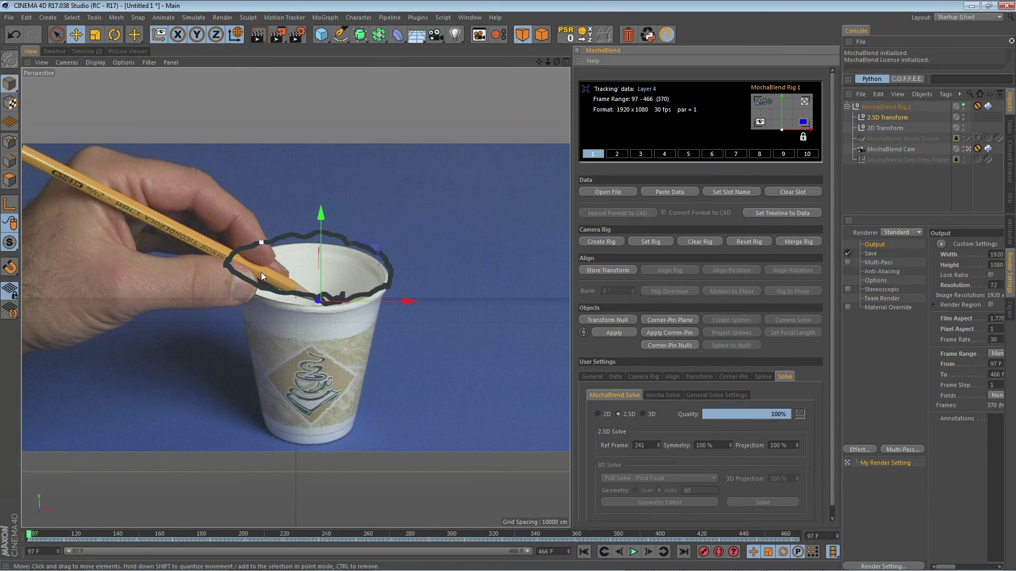
click(888, 127)
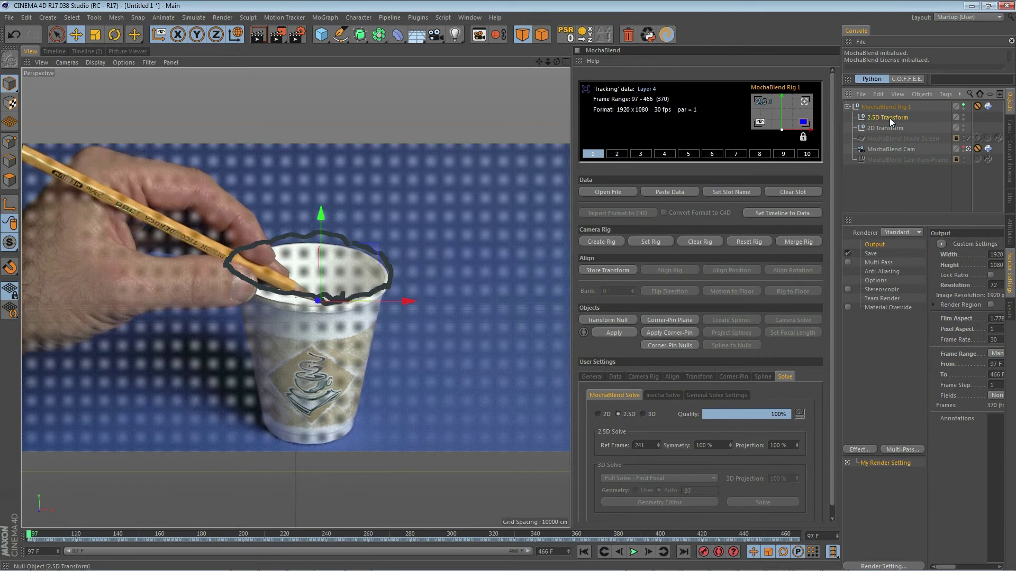
click(804, 103)
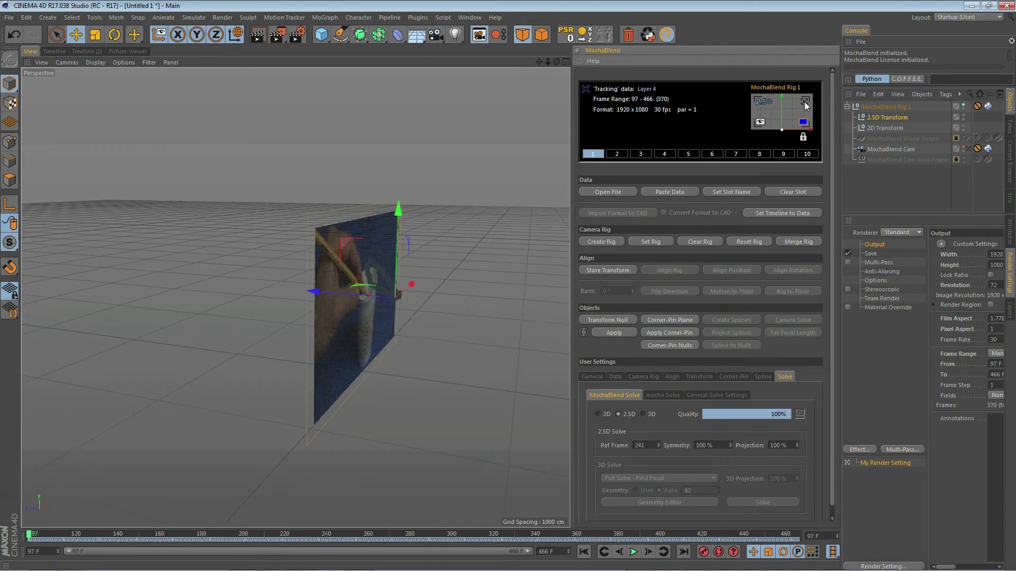
alt+drag(465, 347, 424, 356)
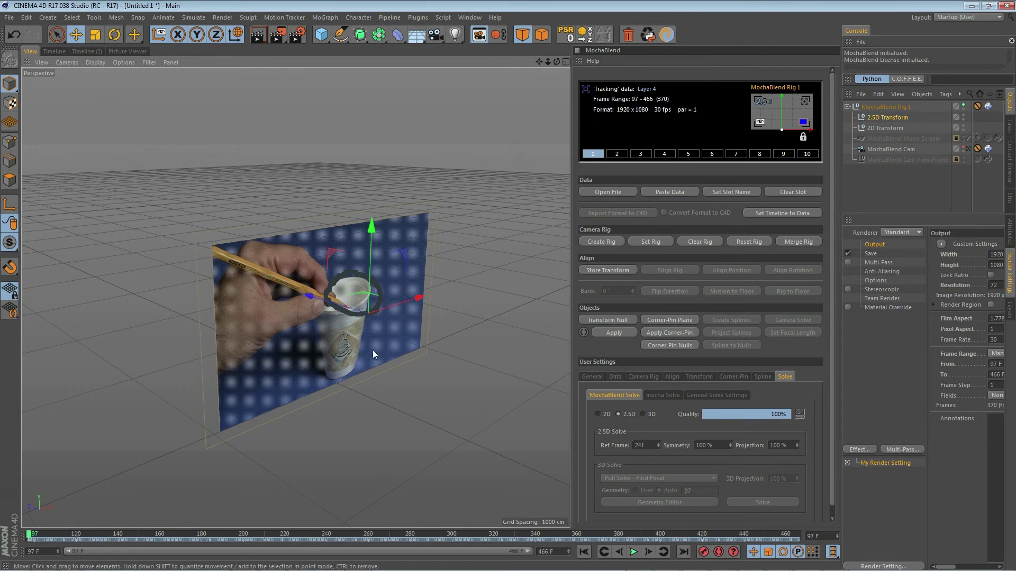
mouse_move(381, 375)
alt+mouse_down()
mouse_move(410, 372)
mouse_move(398, 370)
alt+mouse_up()
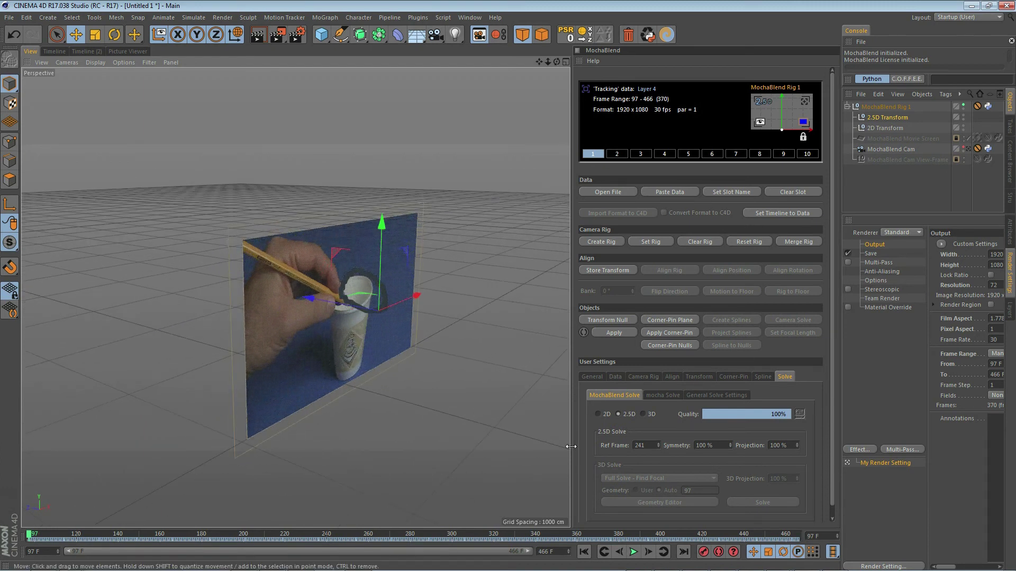
- Set the 2.5D solve's Projection to 50 %, apply it to the transform null and check the alignment through the rig camera
drag(796, 445, 797, 451)
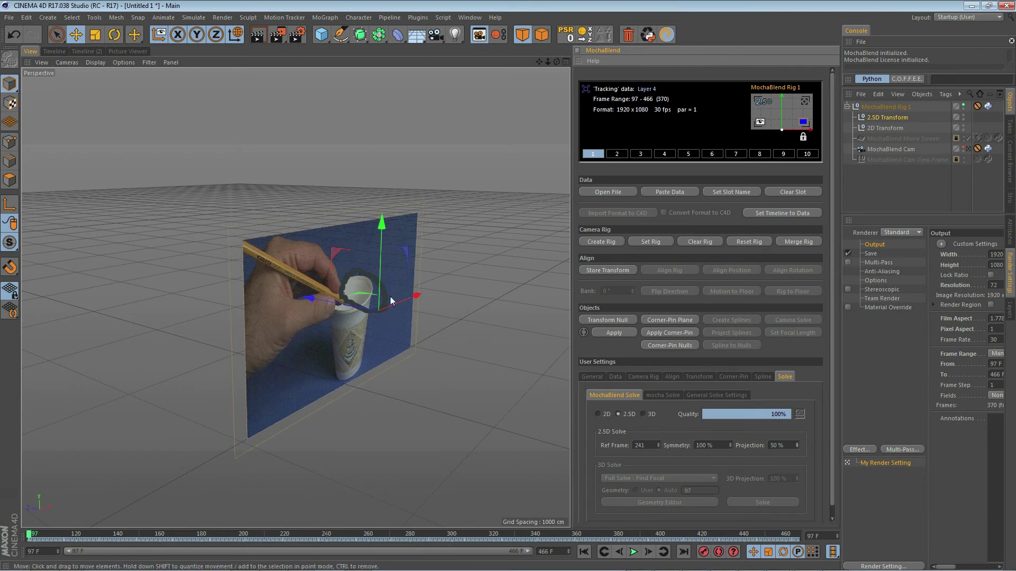
click(615, 332)
mouse_move(525, 391)
alt+mouse_down()
mouse_move(436, 392)
mouse_move(507, 389)
alt+mouse_up()
click(804, 102)
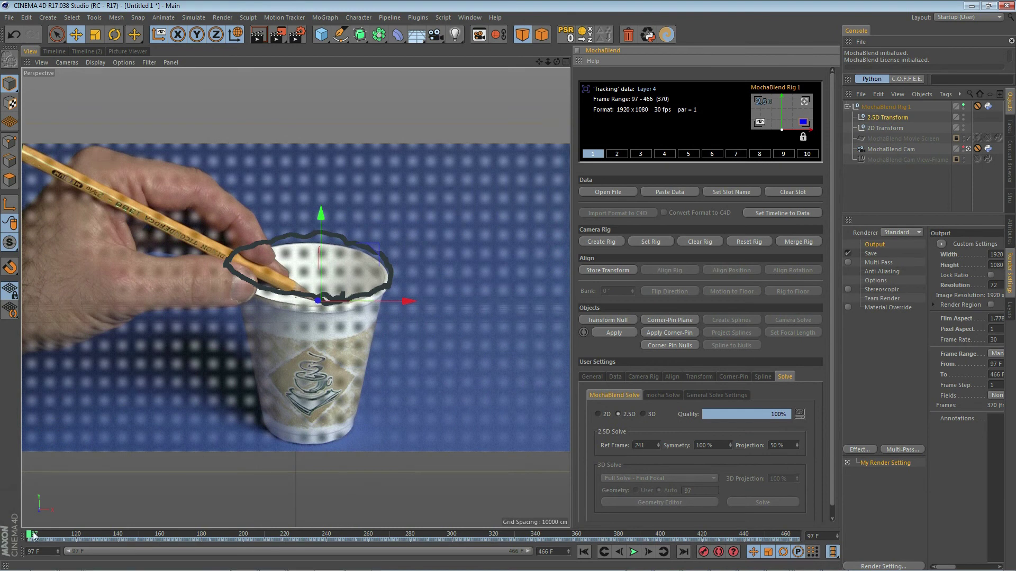
mouse_move(33, 537)
mouse_down()
mouse_move(484, 542)
mouse_move(29, 552)
mouse_up()
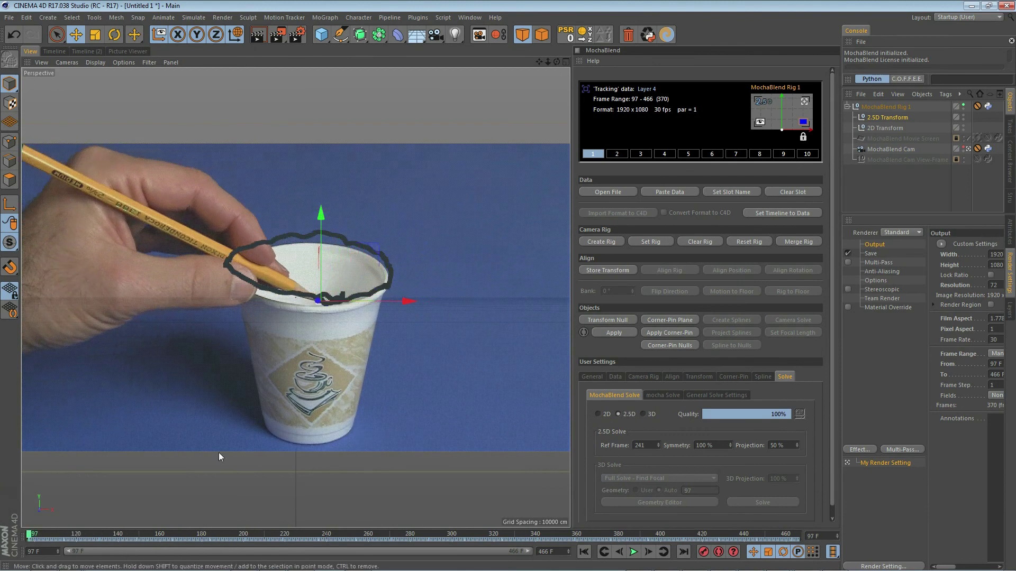
click(804, 102)
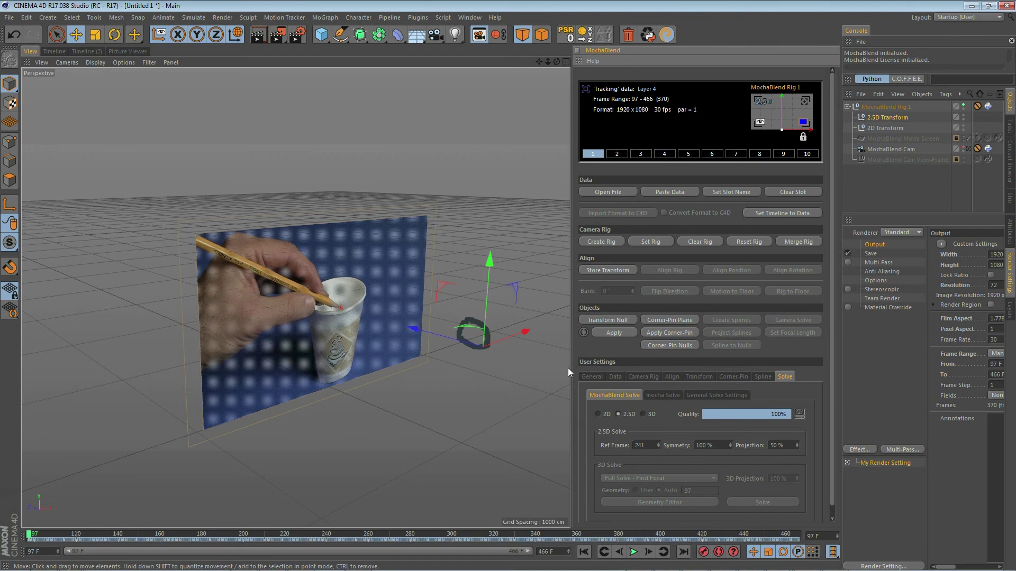
- Enable automatic applying to the 2.5D transform null and set the 2.5D solve's Projection to 250 %
click(583, 333)
drag(799, 447, 799, 416)
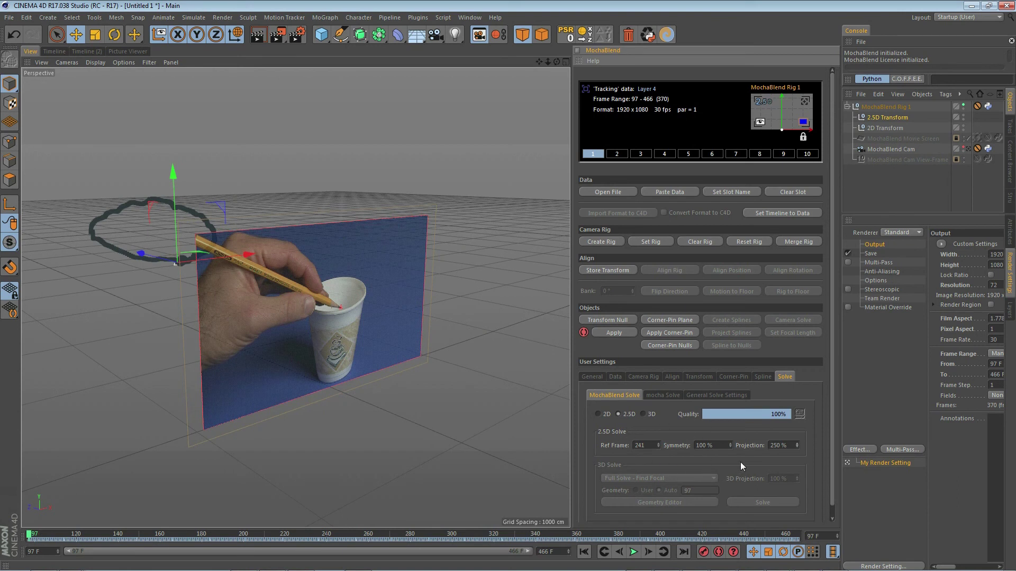
- Set the 2.5D solve's Projection to 70 % and the camera rig's Focal Length to 56, checking the motion path in perspective
mouse_move(799, 448)
mouse_down()
mouse_move(799, 472)
mouse_move(798, 448)
mouse_up()
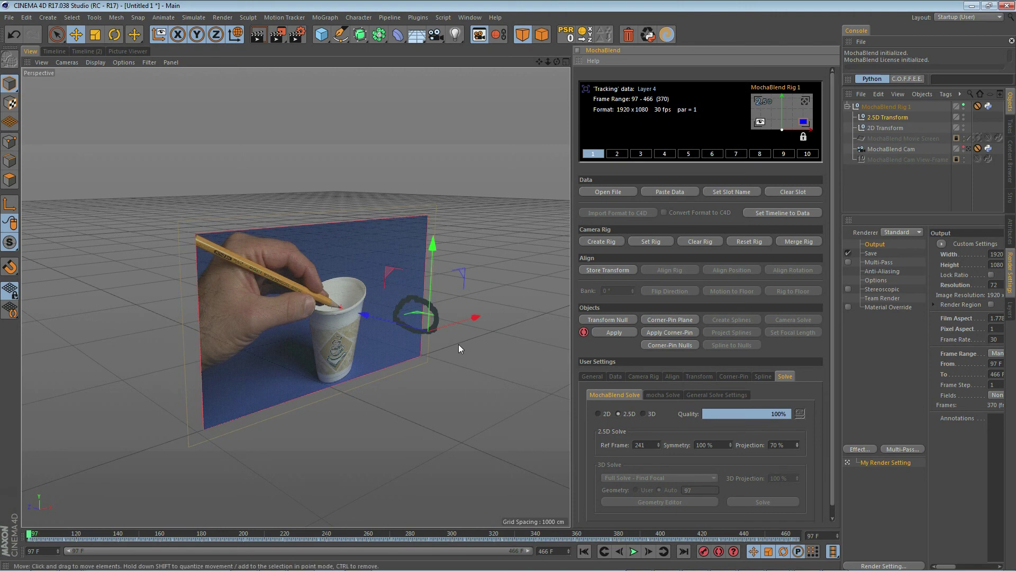
click(649, 376)
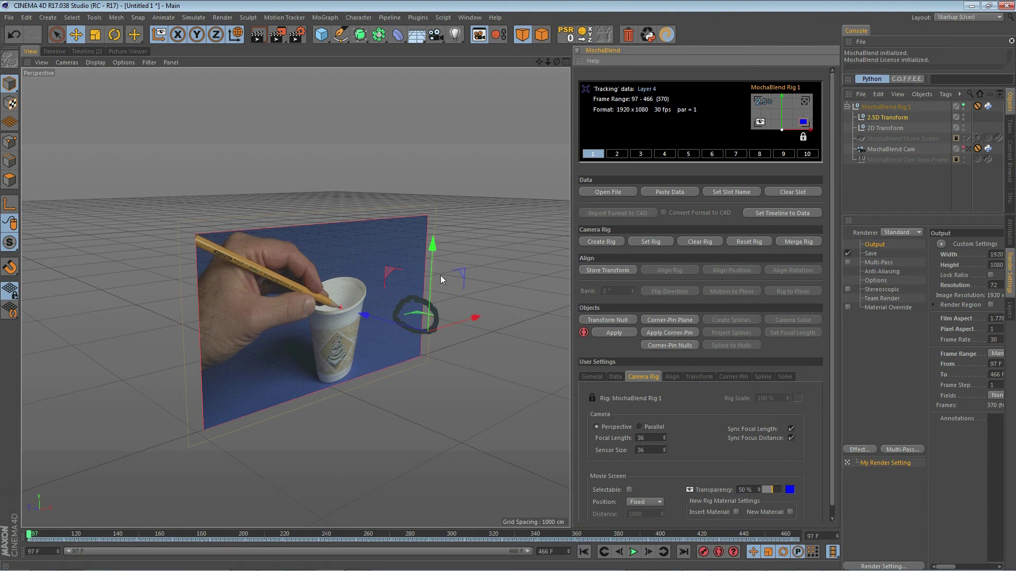
alt+drag(462, 365, 410, 424)
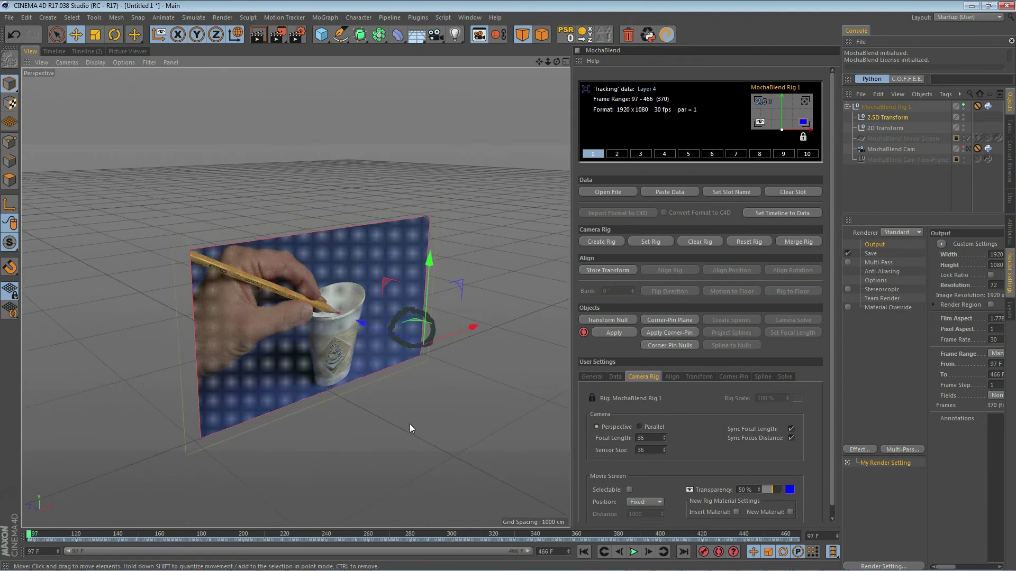
drag(664, 437, 664, 422)
alt+drag(472, 430, 505, 408)
alt+drag(389, 383, 414, 403)
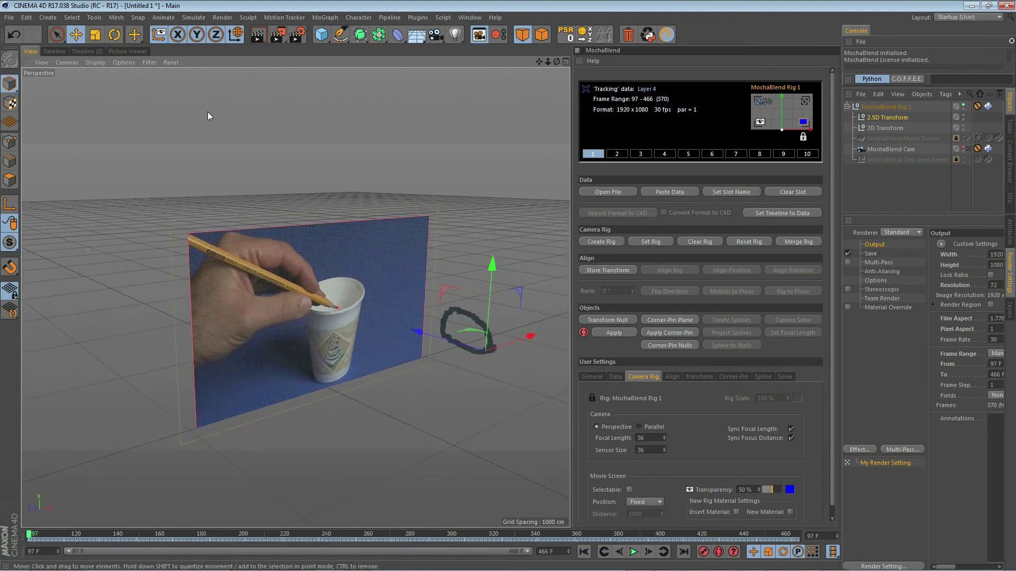
key(h)
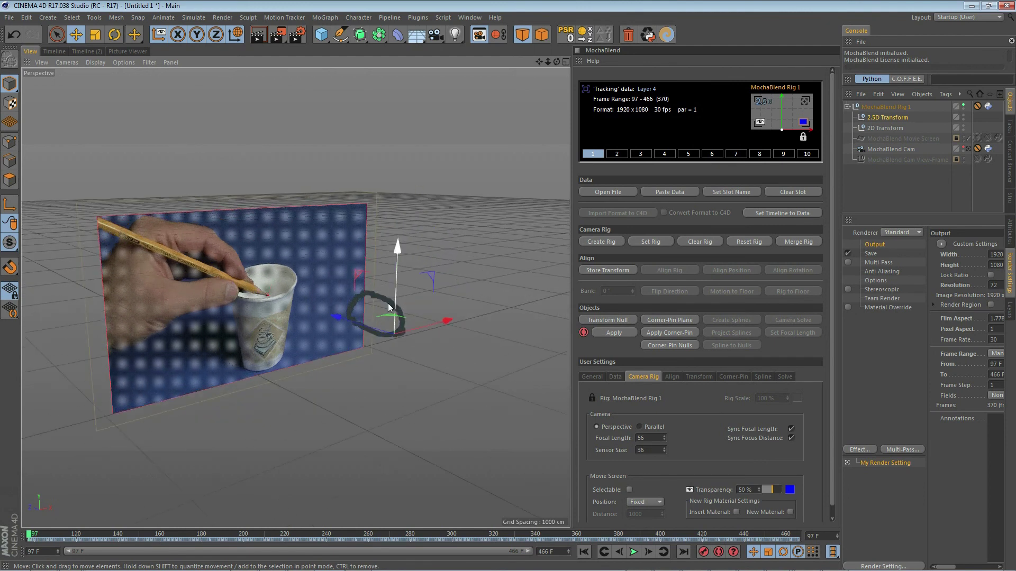
mouse_move(348, 388)
alt+mouse_down()
mouse_move(352, 379)
mouse_move(328, 402)
mouse_move(353, 399)
mouse_move(335, 403)
alt+mouse_up()
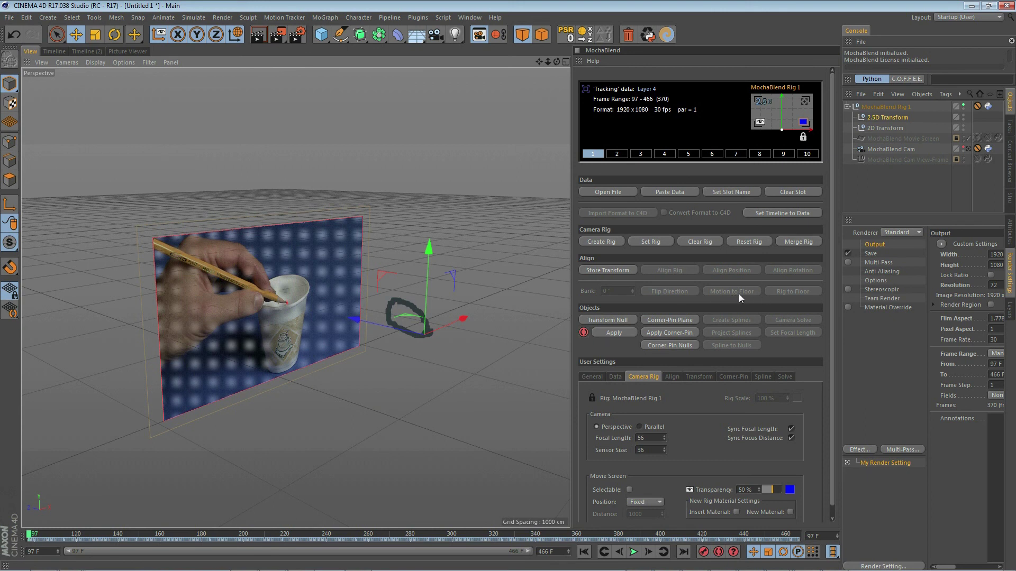
- Unlock the MochaBlend rig and align the transform null's motion to the floor, inspecting the rotated rig in perspective
click(803, 138)
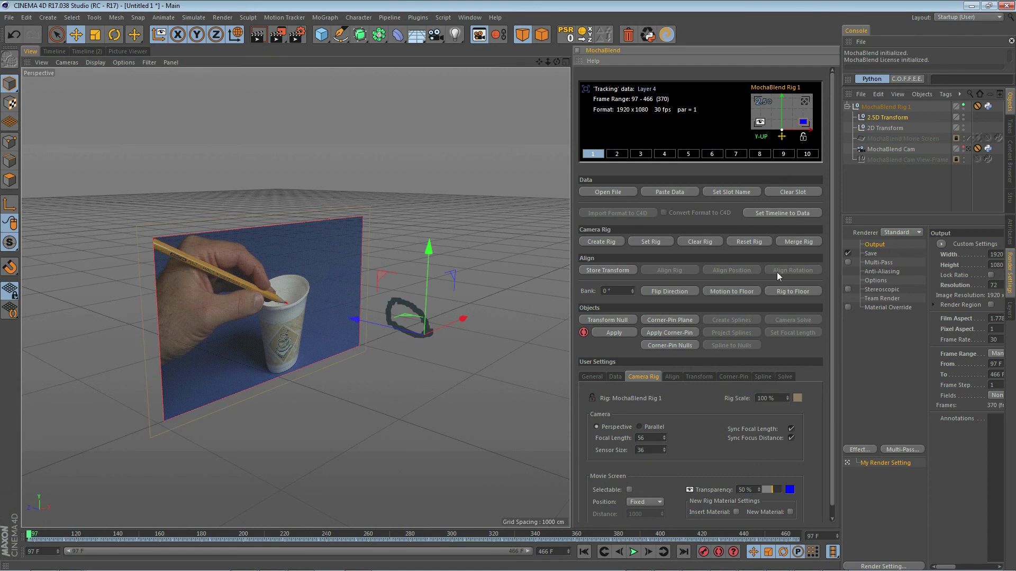
click(739, 292)
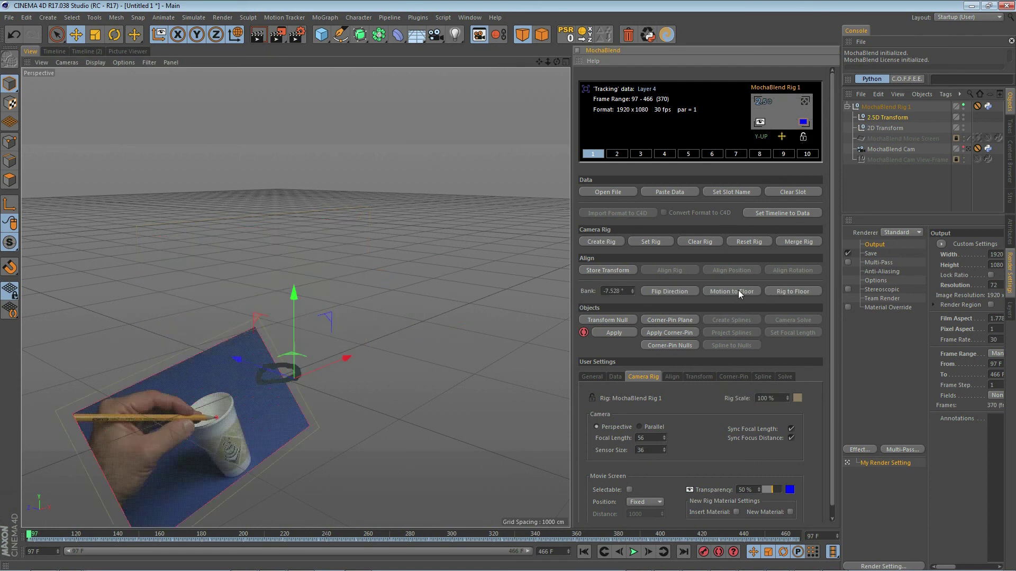
alt+drag(402, 186, 443, 355)
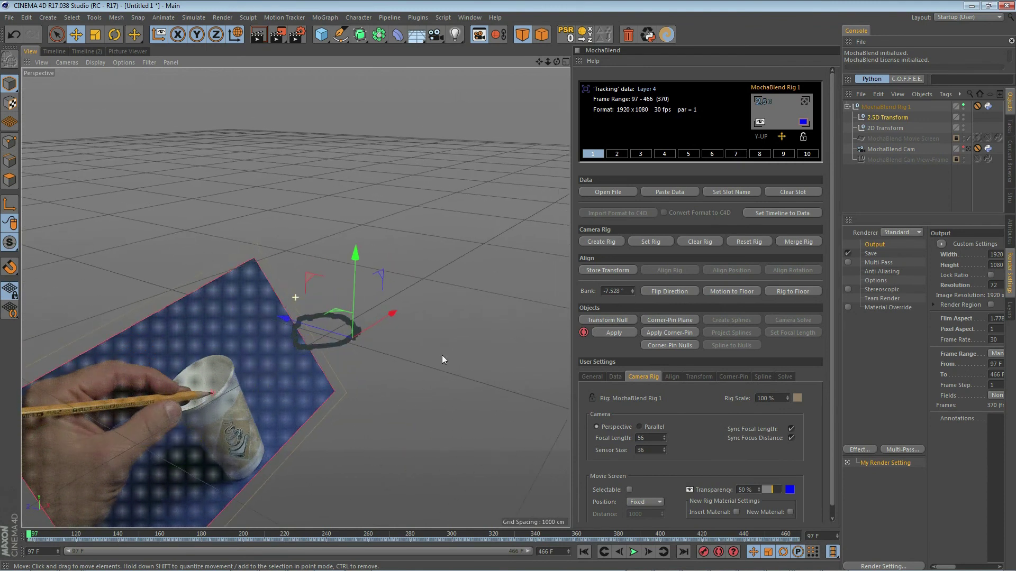
mouse_move(422, 299)
alt+mouse_down()
mouse_move(420, 249)
mouse_move(426, 283)
alt+mouse_up()
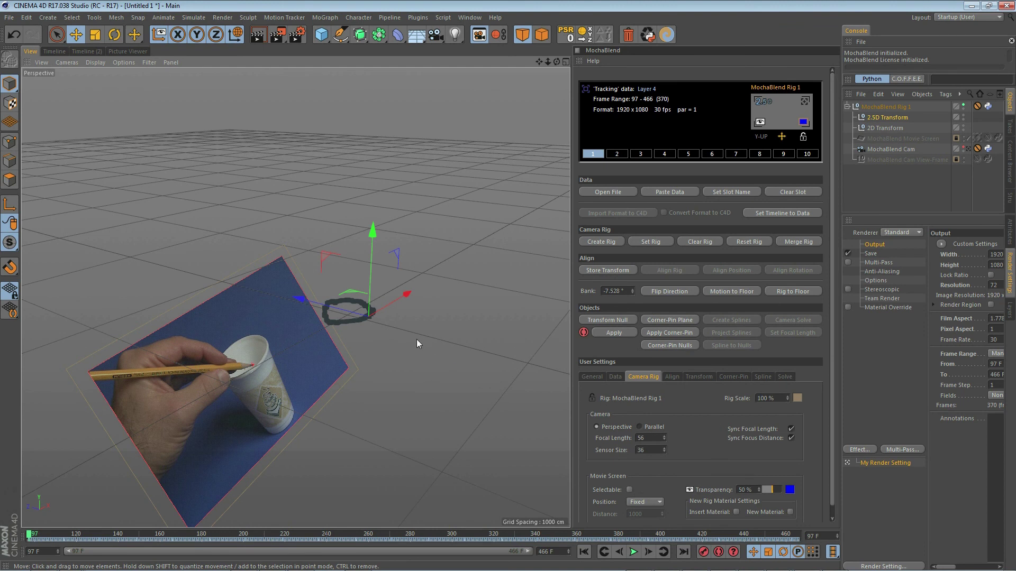
- Disable automatic applying to the transform null and show the MochaBlend camera in the viewport to inspect the aligned rig
click(583, 333)
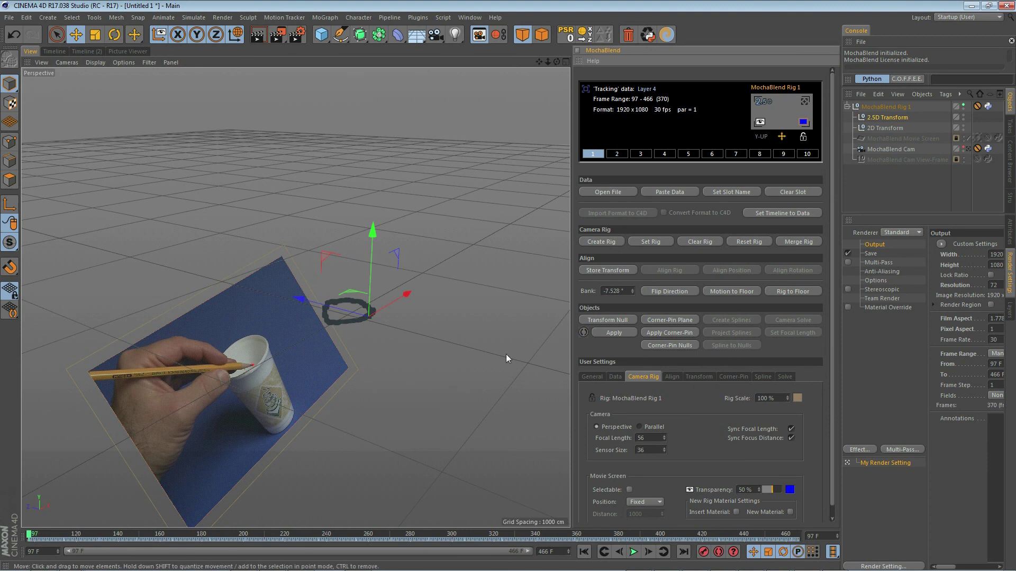
click(964, 147)
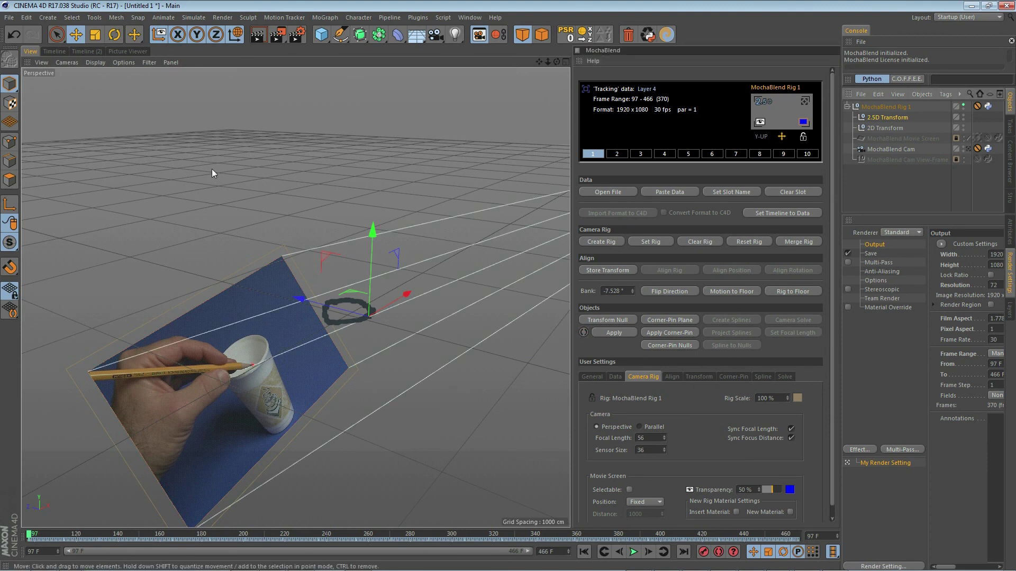
scroll(210, 170, down, 5)
alt+drag(342, 340, 382, 325)
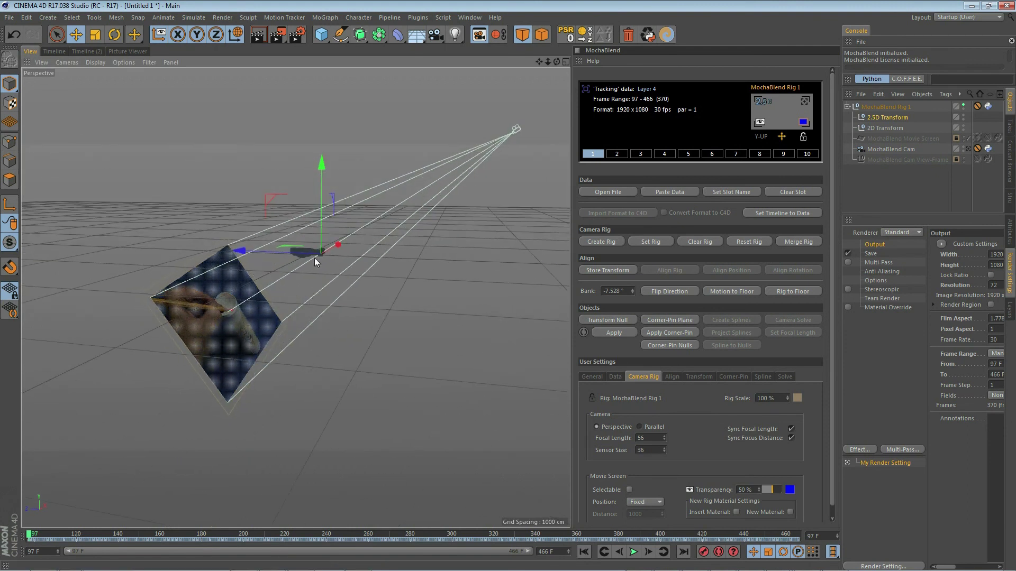
alt+drag(449, 288, 285, 300)
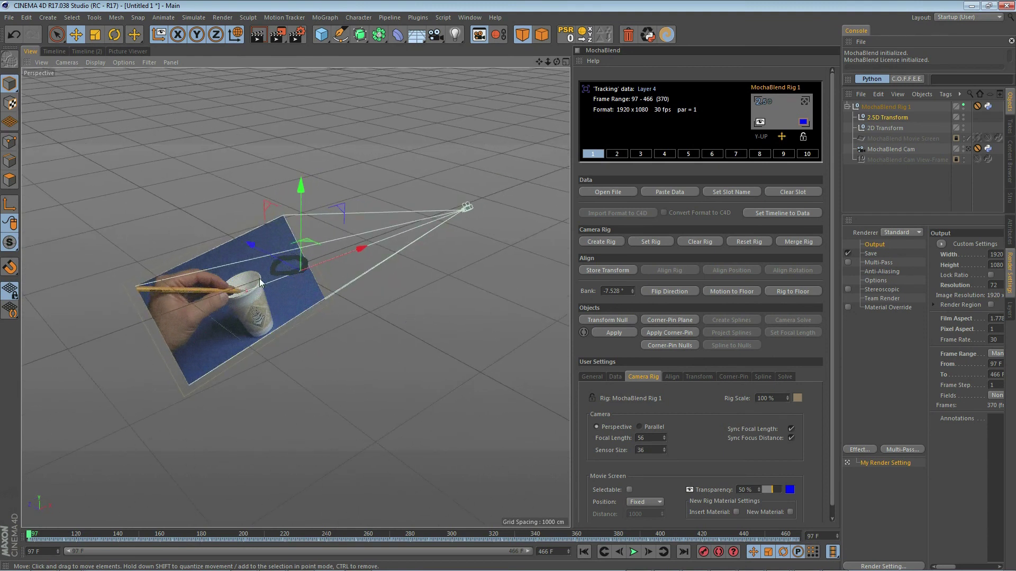
click(239, 301)
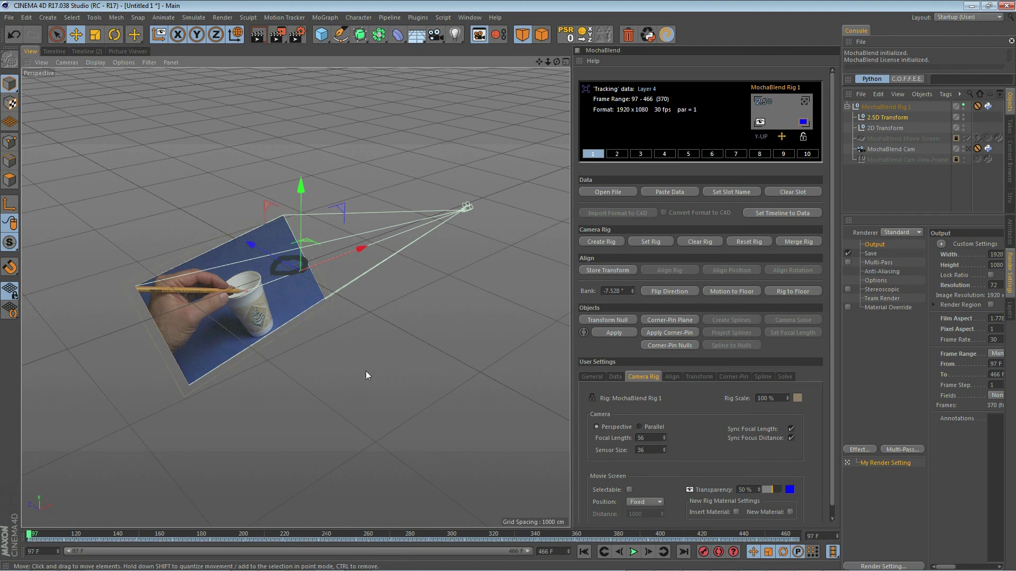